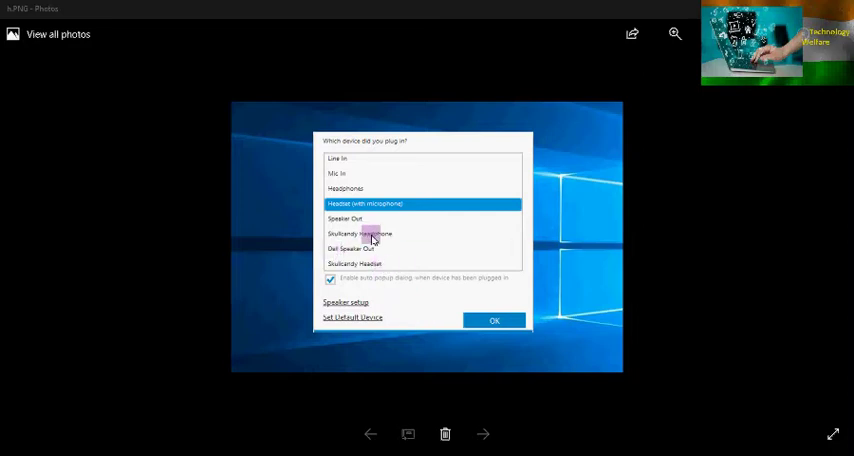
drag(394, 239, 425, 221)
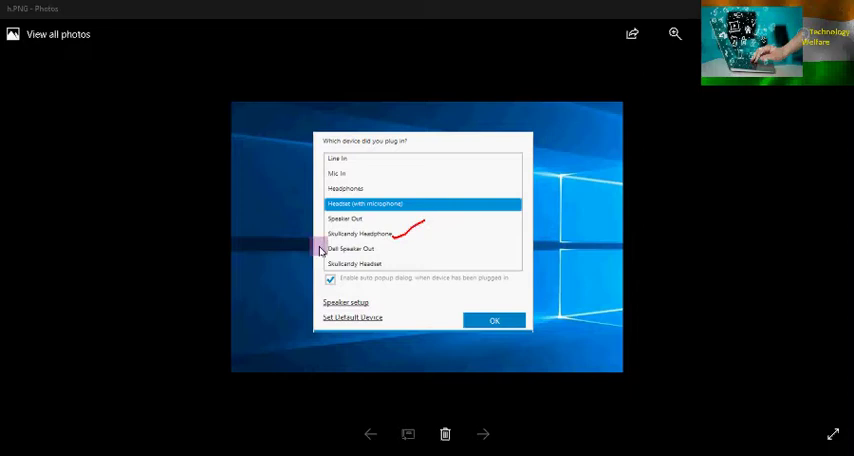
drag(331, 243, 372, 240)
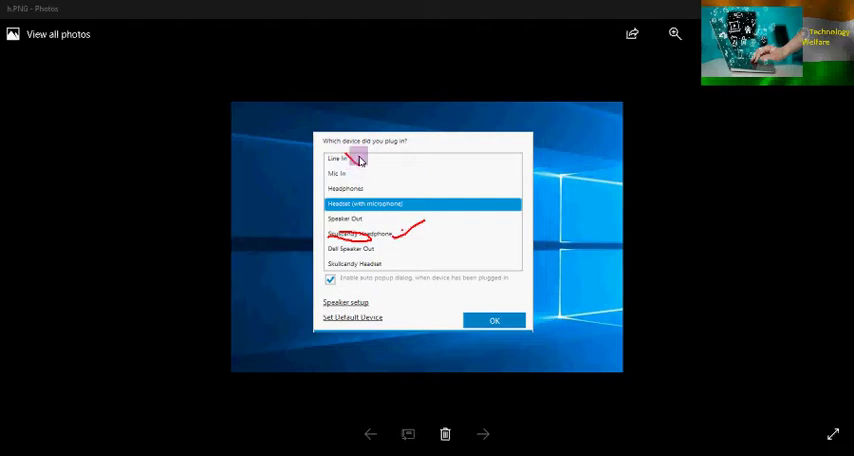
drag(346, 155, 359, 167)
mouse_move(358, 154)
mouse_down()
mouse_move(362, 180)
mouse_move(350, 182)
mouse_up()
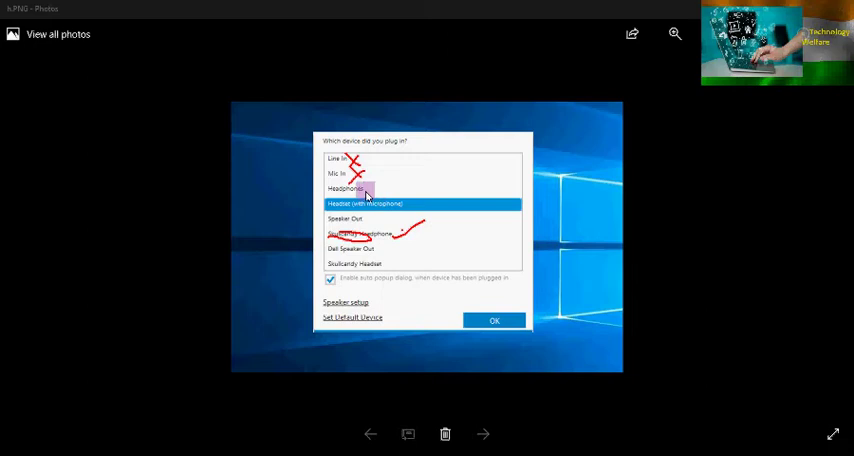
mouse_move(366, 188)
mouse_down()
mouse_move(395, 178)
mouse_move(393, 201)
mouse_up()
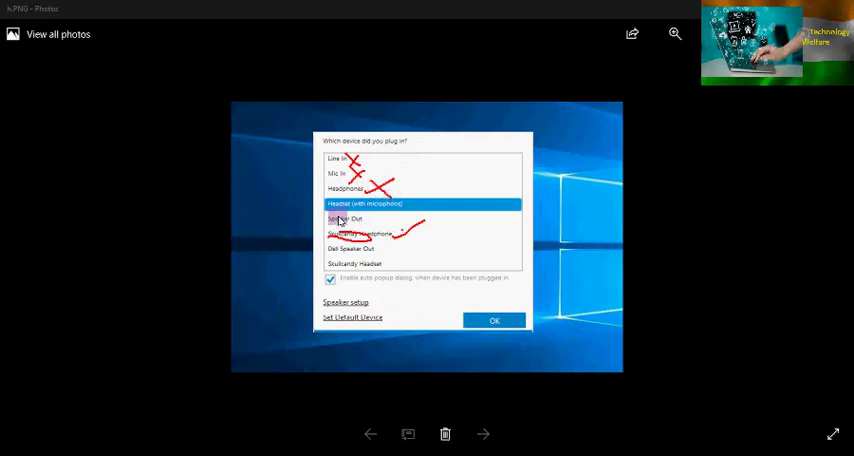
mouse_move(330, 207)
mouse_down()
mouse_move(412, 204)
mouse_move(432, 222)
mouse_up()
mouse_move(430, 204)
mouse_down()
mouse_move(416, 222)
mouse_move(326, 214)
mouse_up()
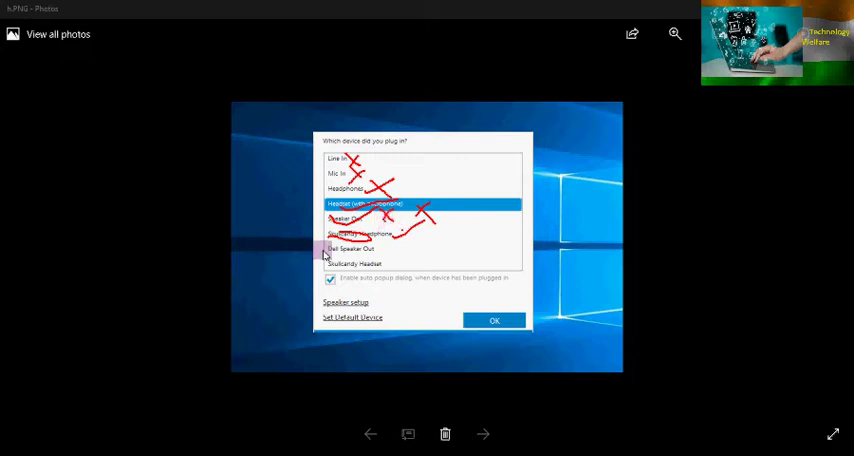
mouse_move(378, 248)
mouse_down()
mouse_move(391, 257)
mouse_move(382, 258)
mouse_up()
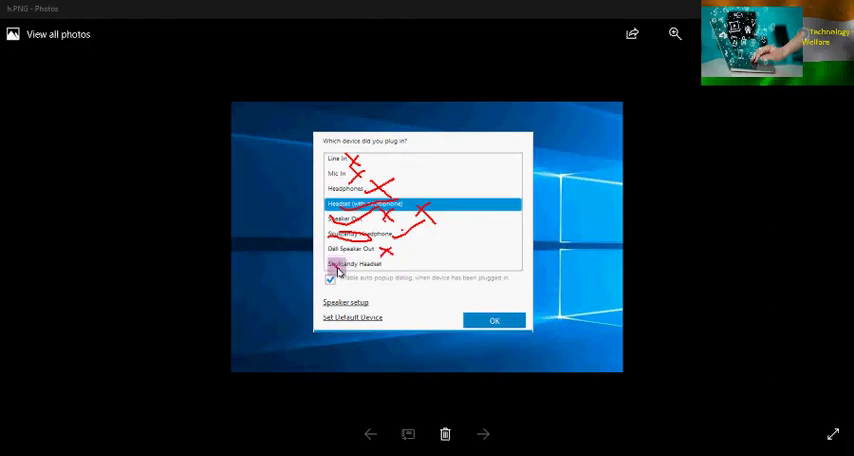
drag(327, 272, 341, 262)
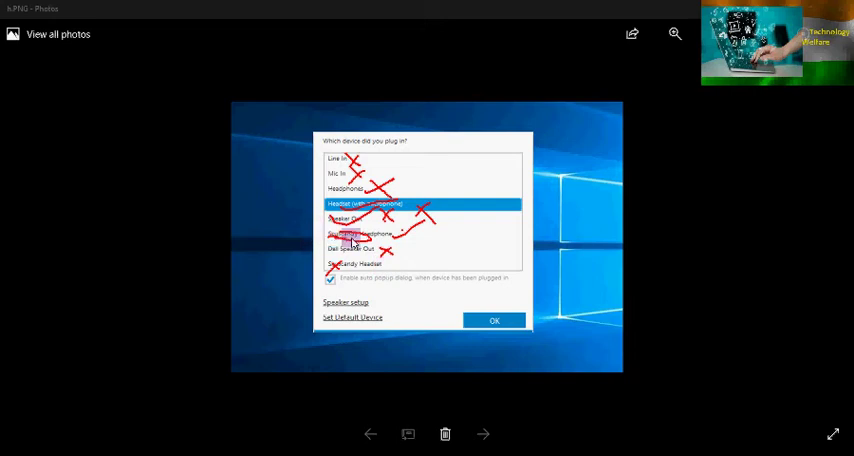
mouse_move(406, 242)
mouse_down()
mouse_move(397, 244)
mouse_move(449, 226)
mouse_move(387, 244)
mouse_move(430, 248)
mouse_move(480, 213)
mouse_up()
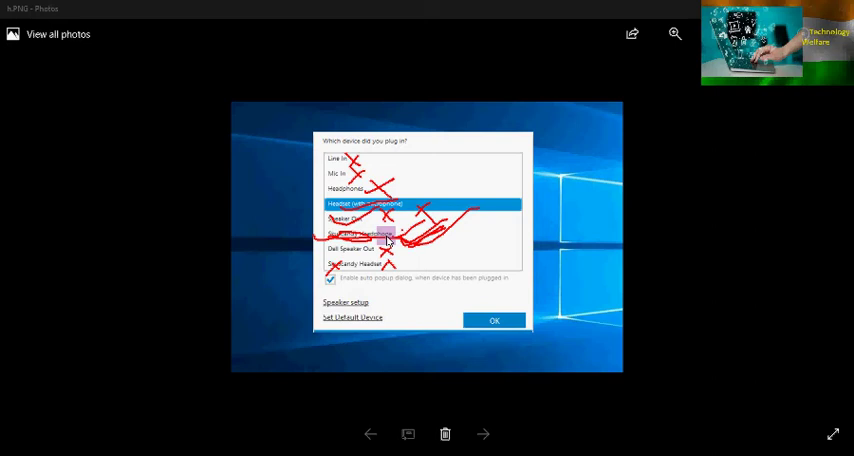
key(e)
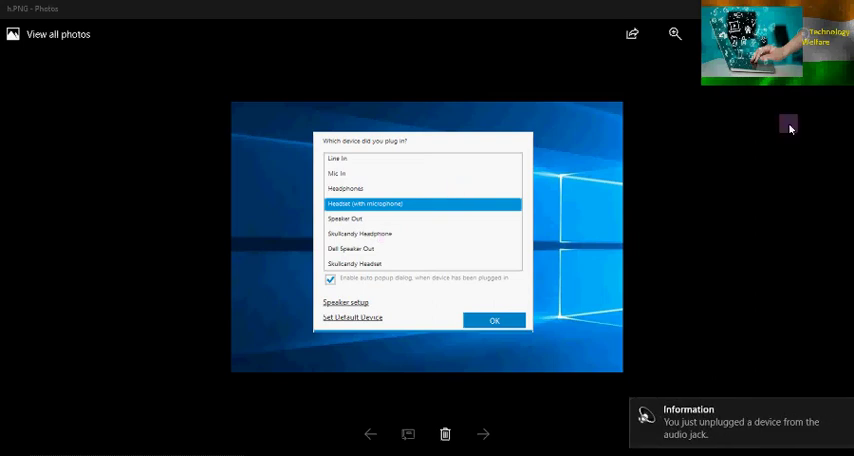
Step: Close the Photos screenshot viewer to reveal the live audio-device dialog
click(840, 8)
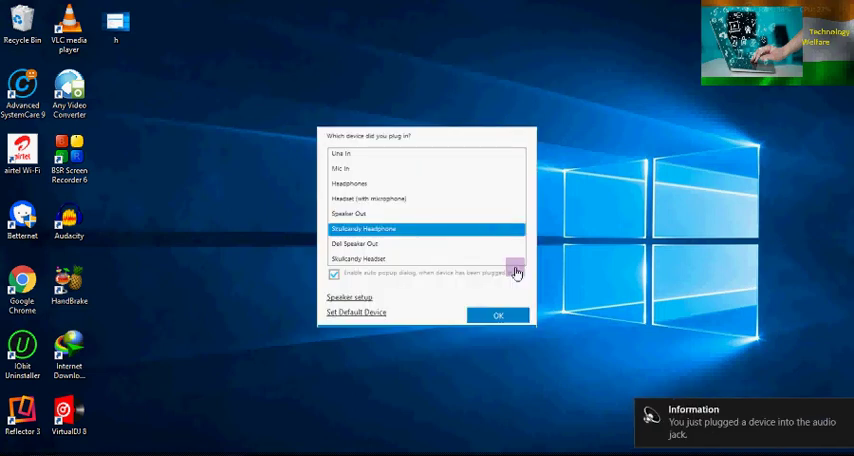
Step: Try Headset, Headphones and Mic In, then choose Skullcandy Headphone as the plugged-in device
click(378, 203)
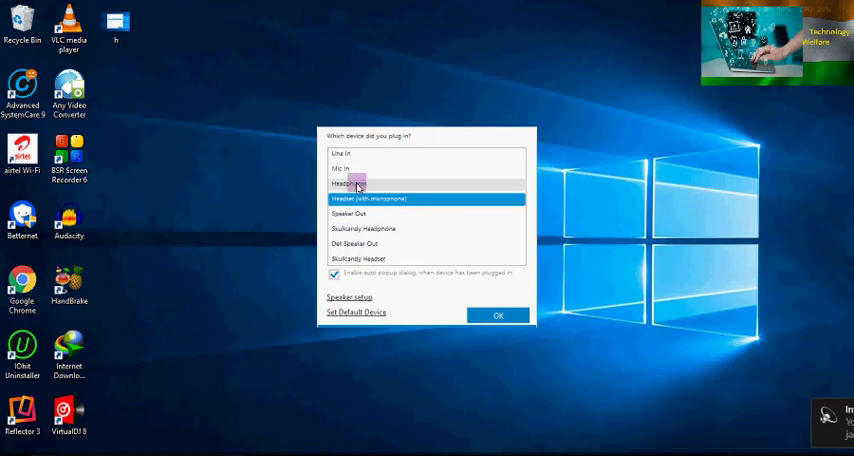
click(357, 187)
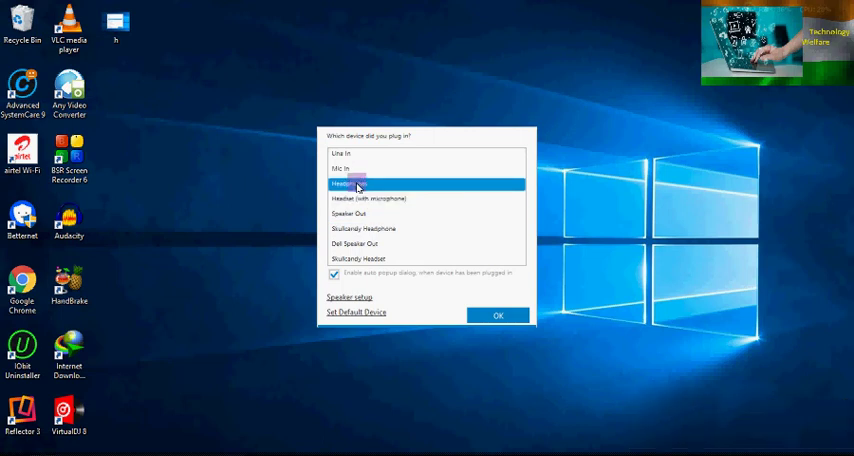
click(345, 172)
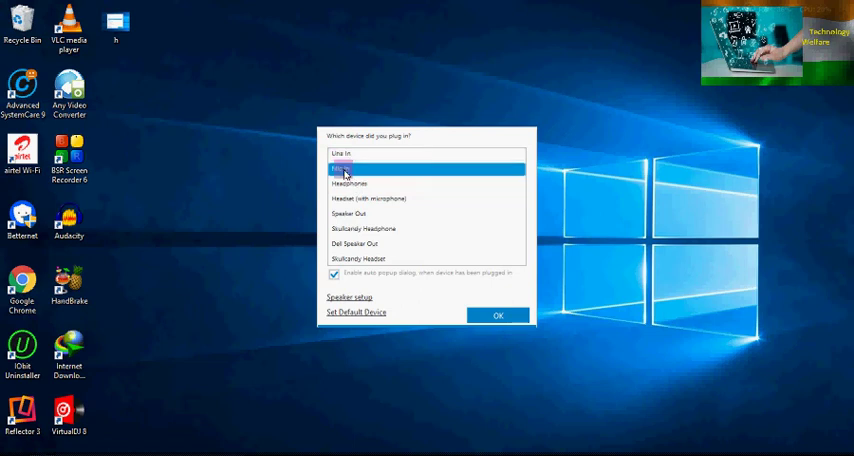
click(353, 232)
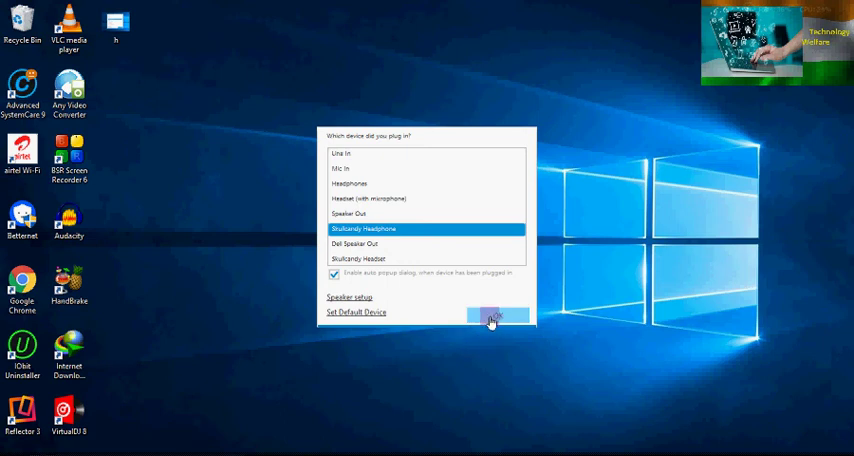
click(491, 319)
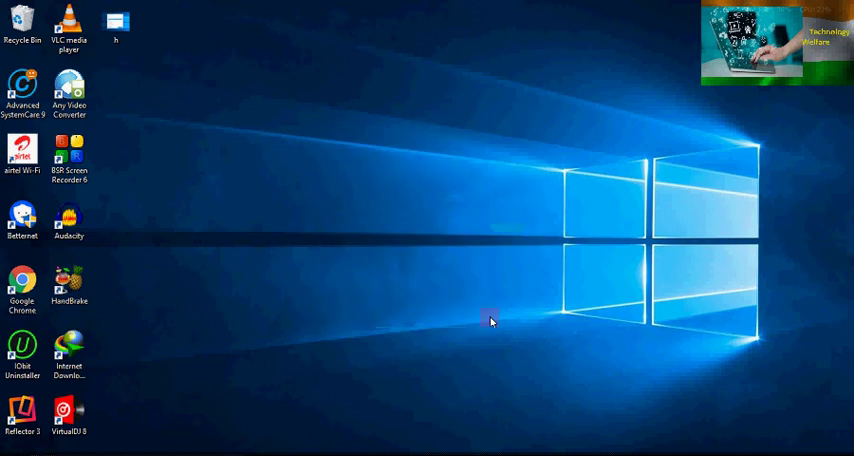